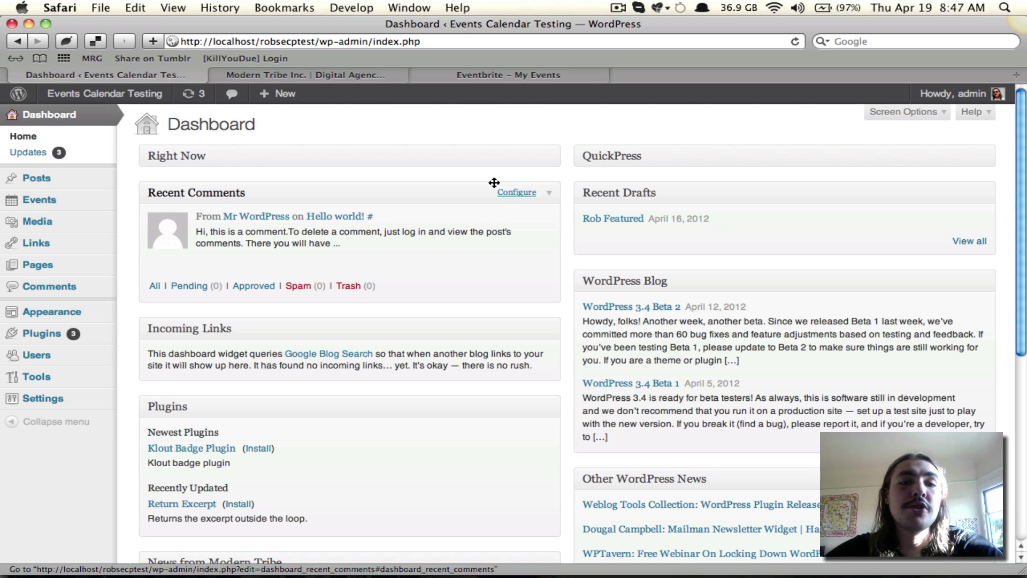
Step: Filter the Plugins list to Active and highlight The Events Calendar's version 2.0.5
mouse_move(206, 260)
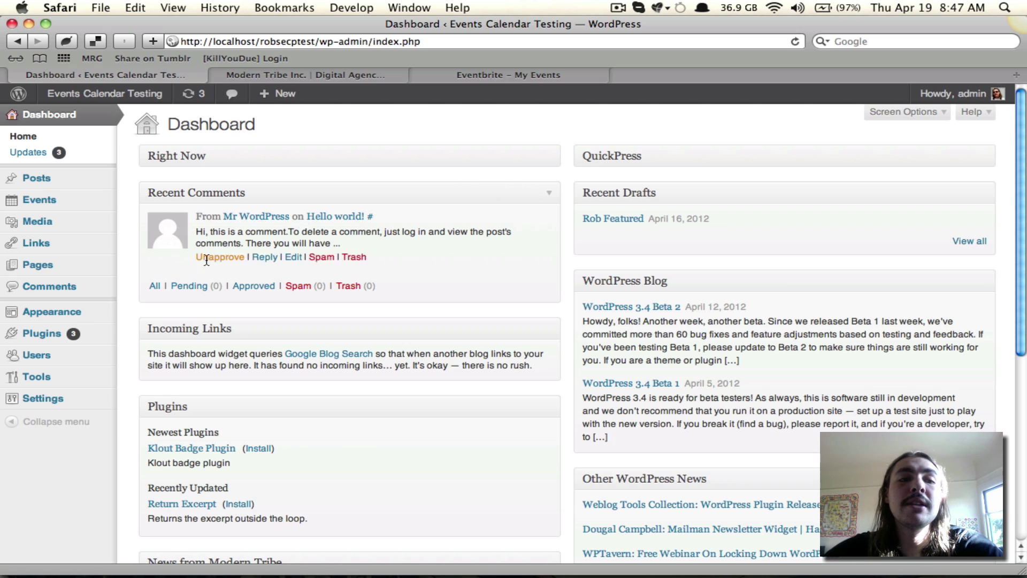
click(52, 336)
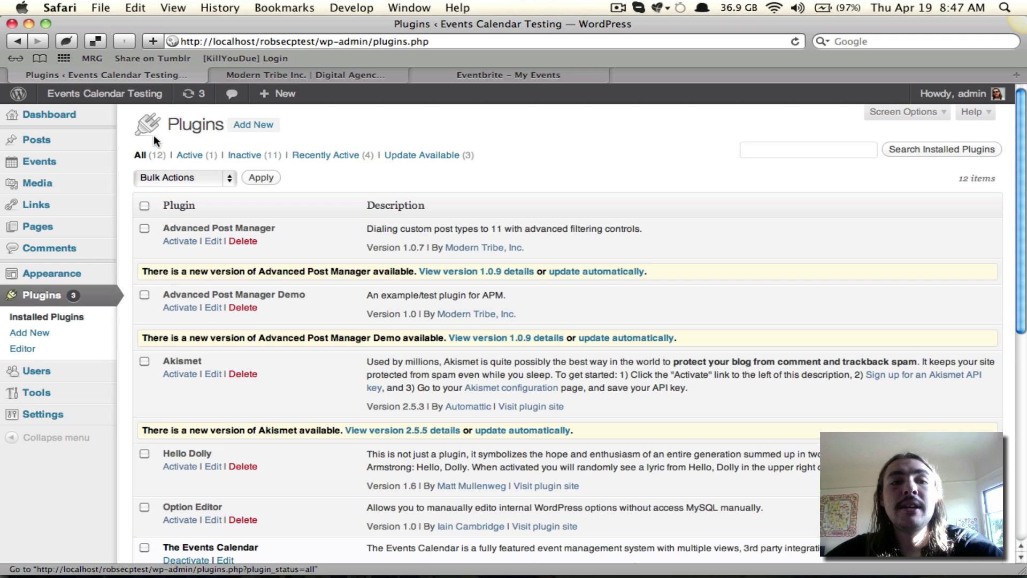
click(189, 155)
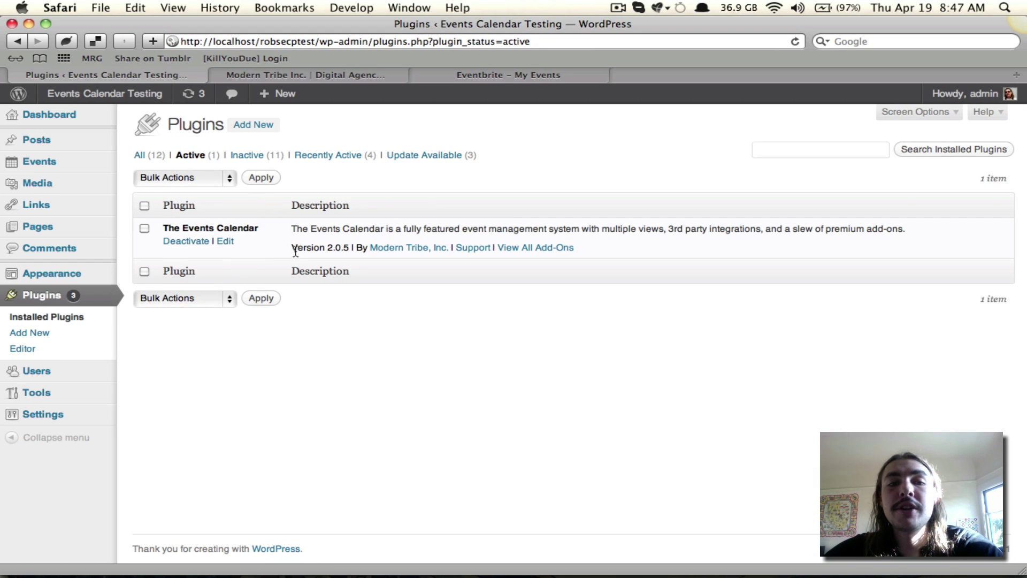
drag(290, 248, 350, 251)
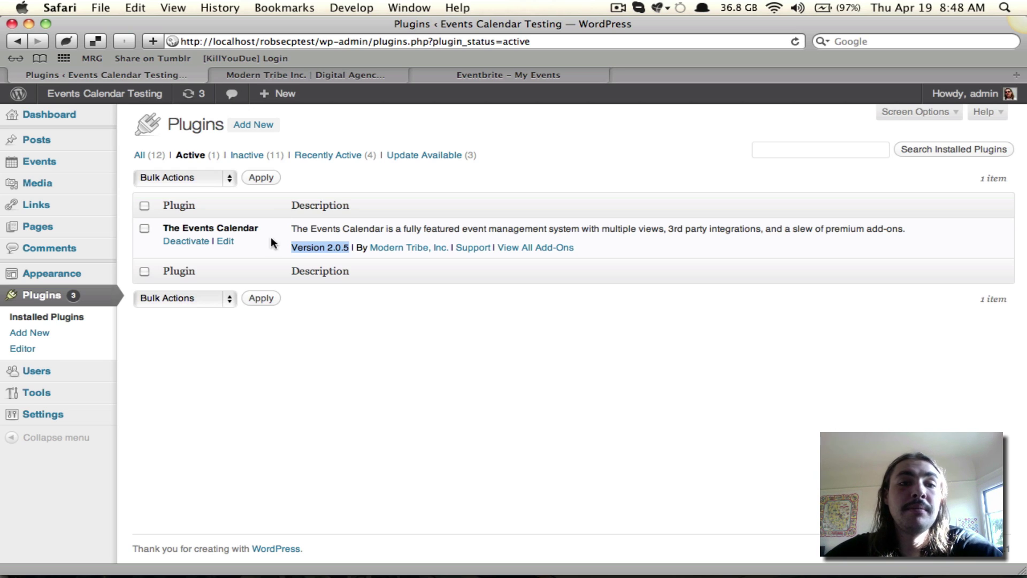
click(264, 249)
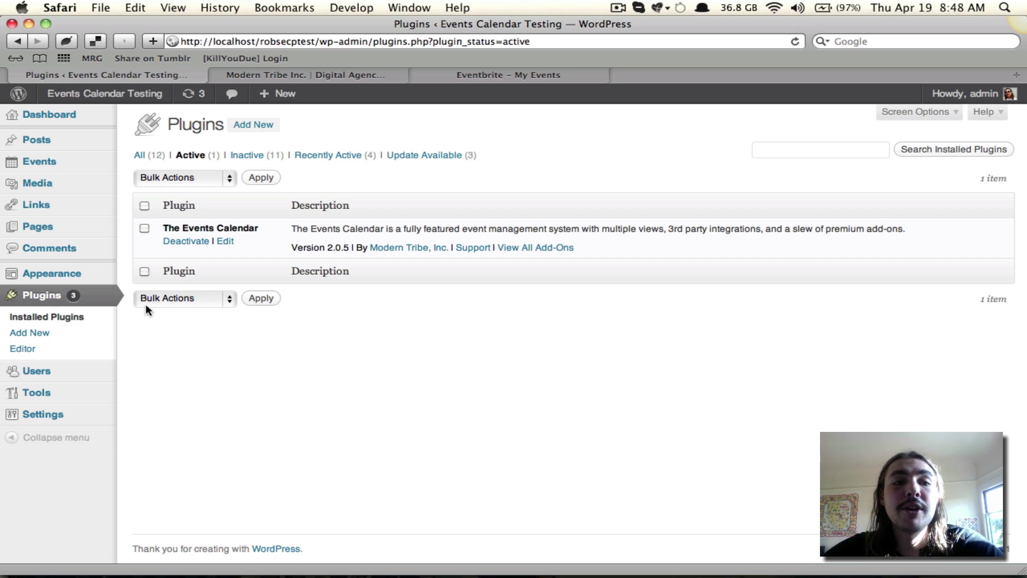
Step: Choose events-eventbrite-tickets.zip for upload as a new plugin
click(81, 332)
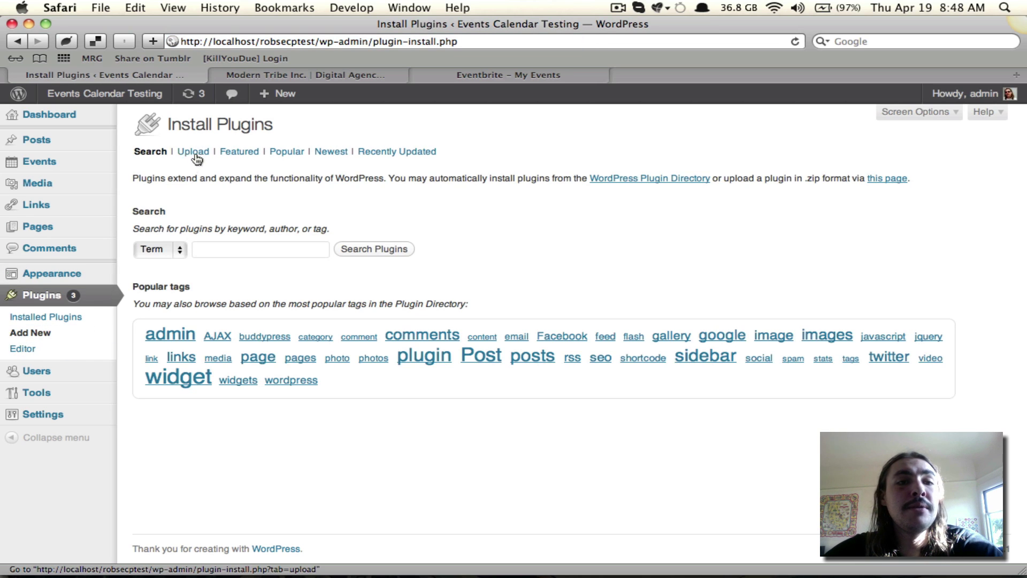
click(196, 152)
click(177, 230)
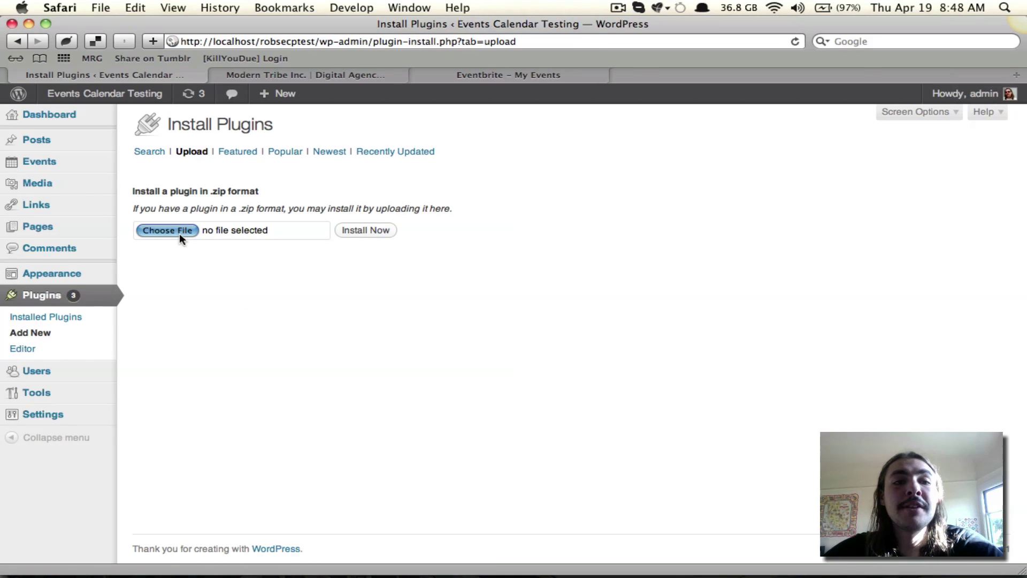
click(253, 159)
double_click(252, 159)
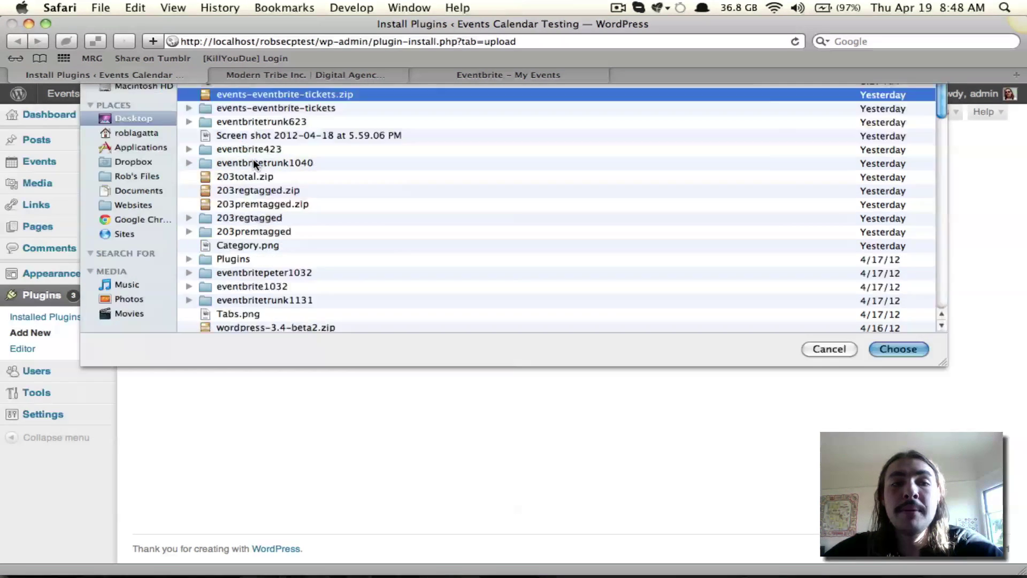
Step: Install and activate Eventbrite Tickets, then list only the active plugins
click(376, 230)
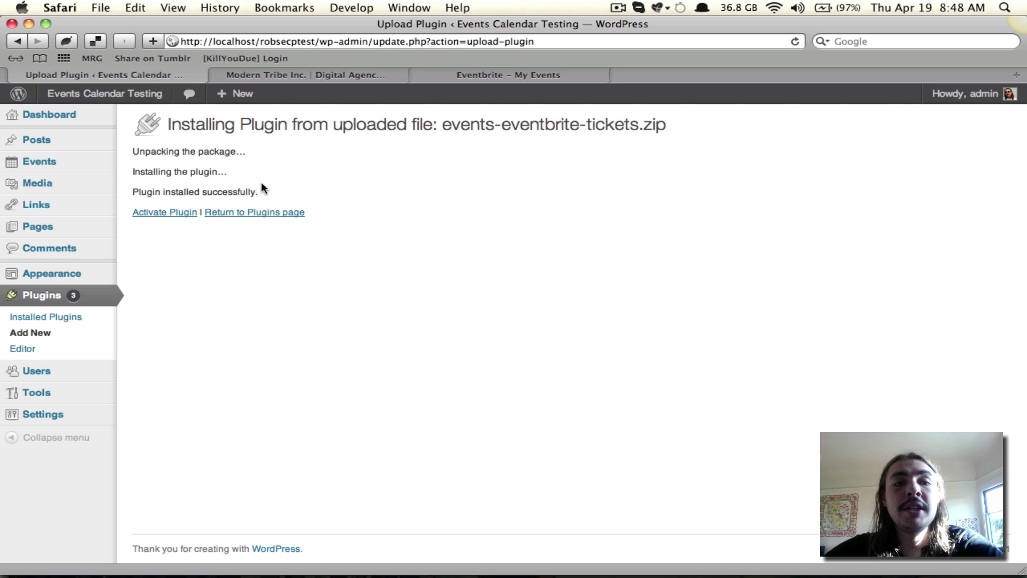
click(177, 212)
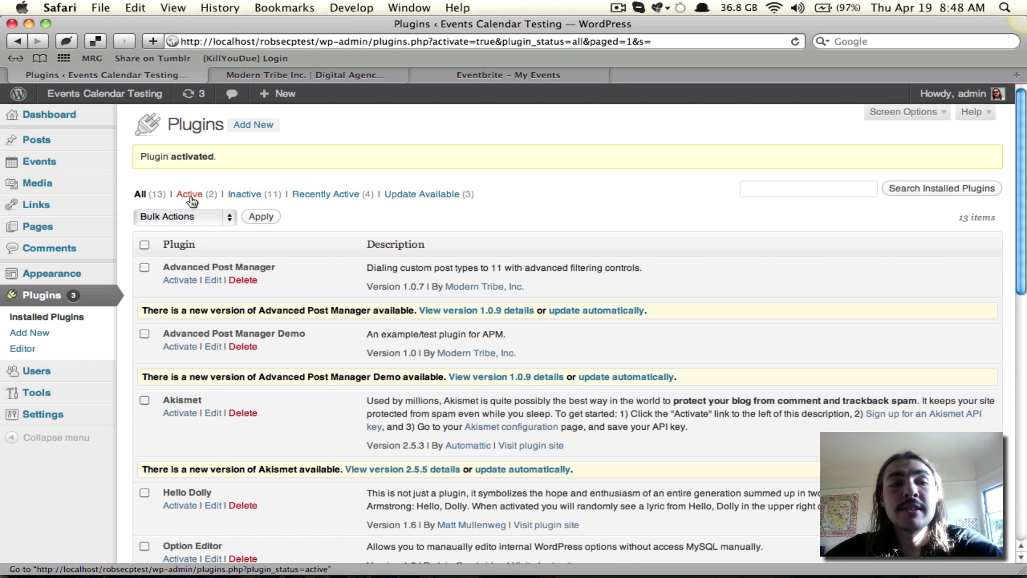
click(191, 195)
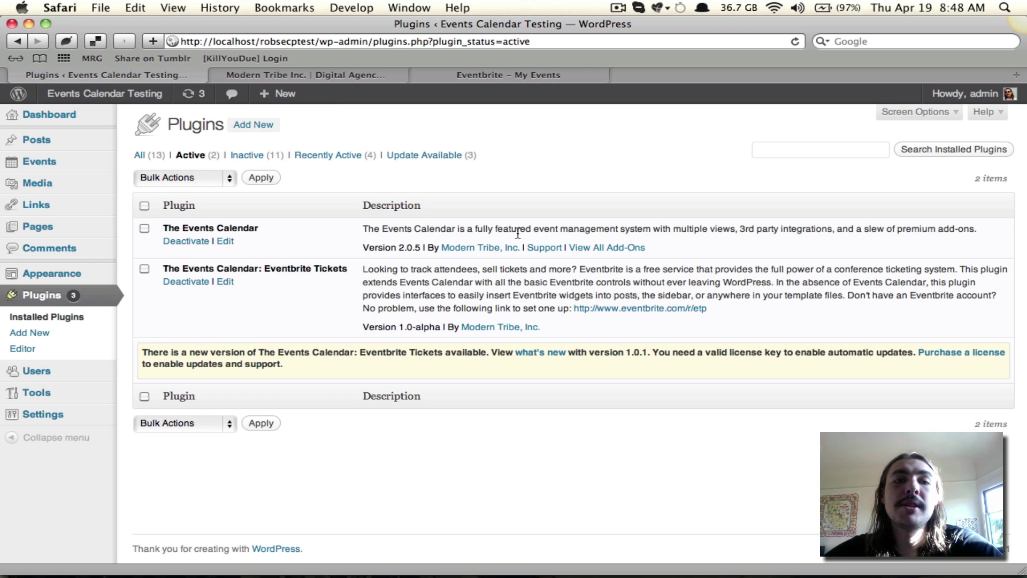
Step: Open the License Keys page under Account Central on the Modern Tribe site
click(358, 77)
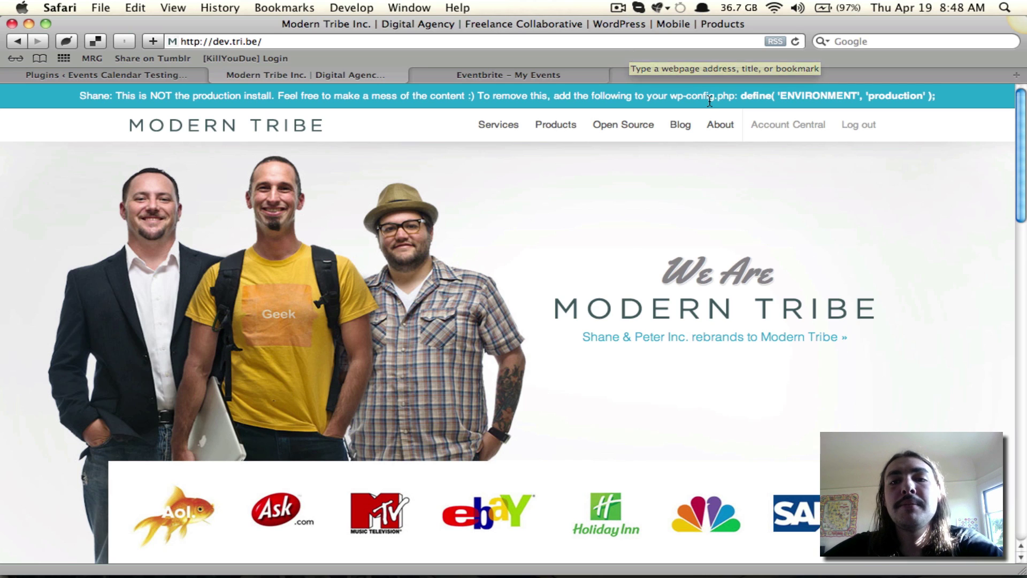
mouse_move(766, 125)
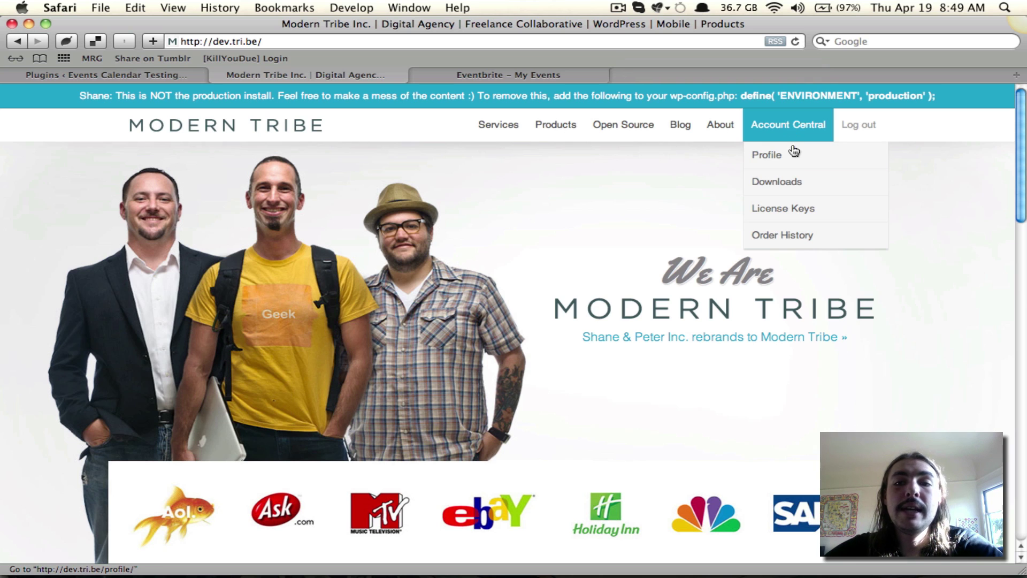
click(793, 210)
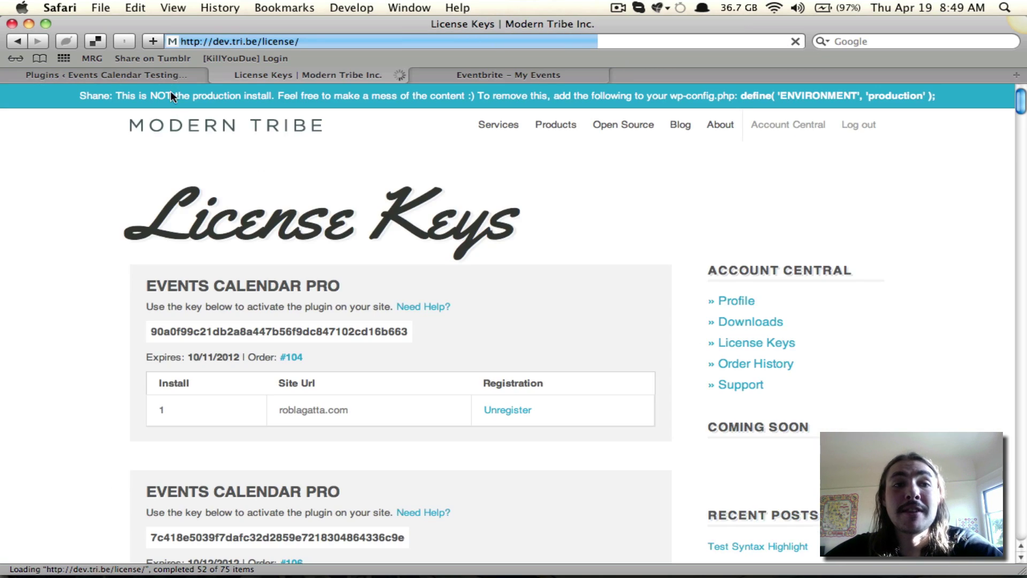
click(212, 41)
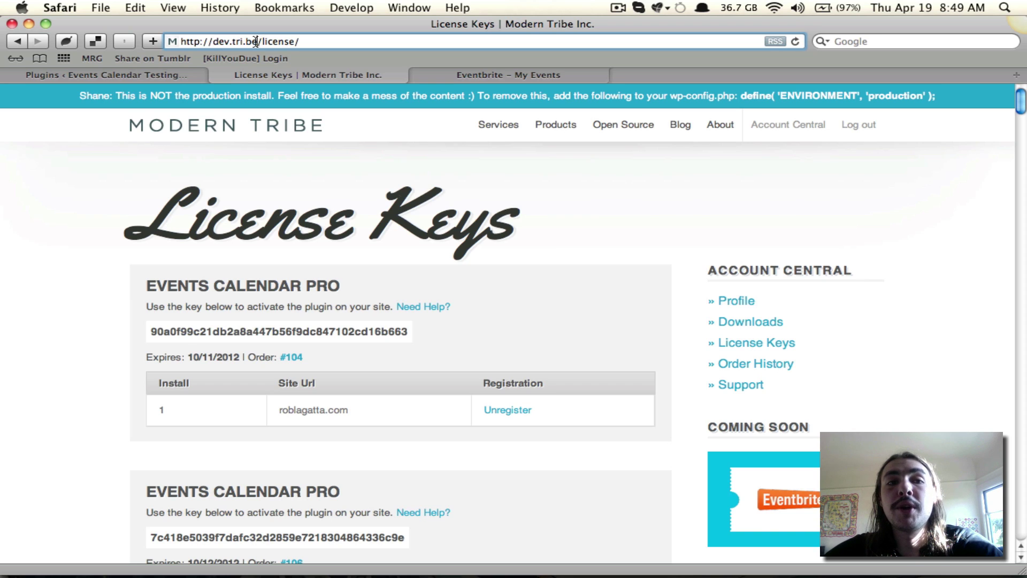
drag(300, 41, 242, 48)
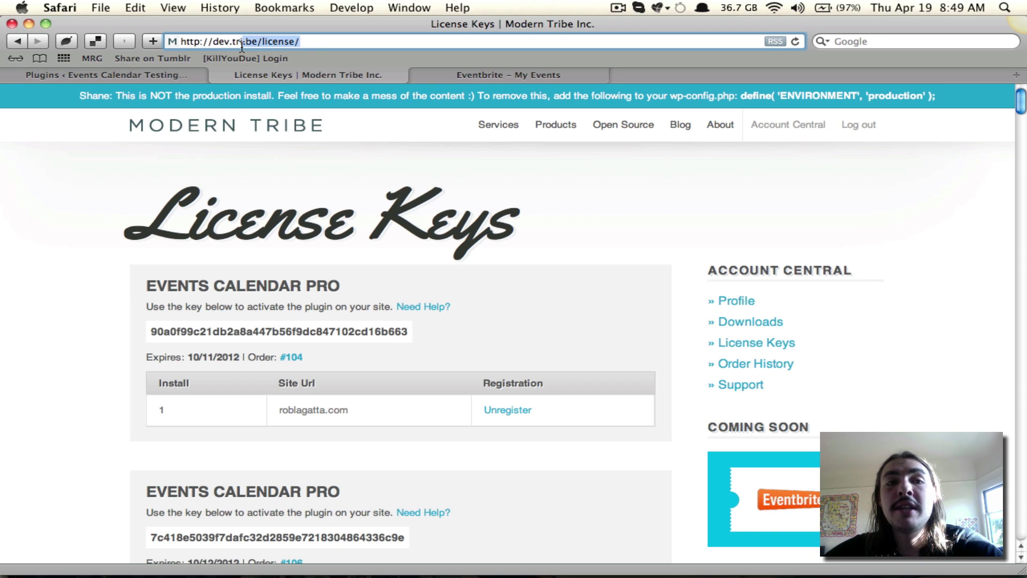
click(242, 47)
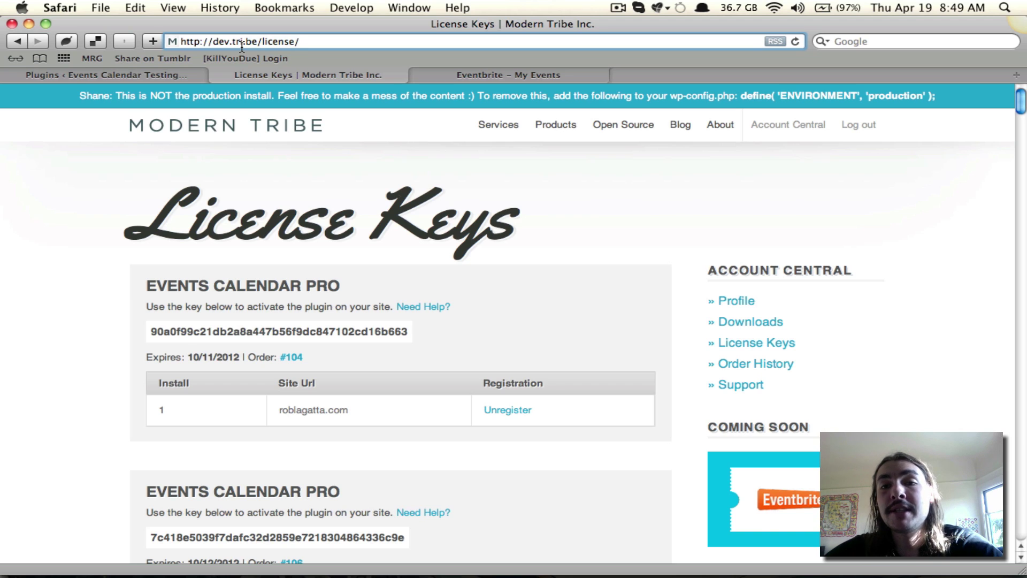
click(101, 243)
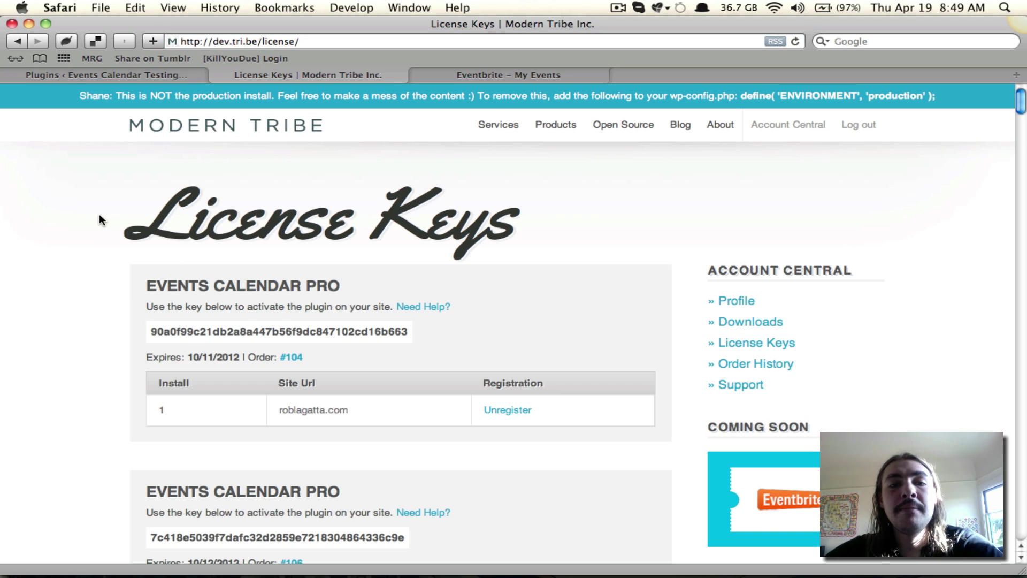
Step: Select and copy the Eventbrite Tickets license key
scroll(99, 219, down, 15)
scroll(99, 219, down, 20)
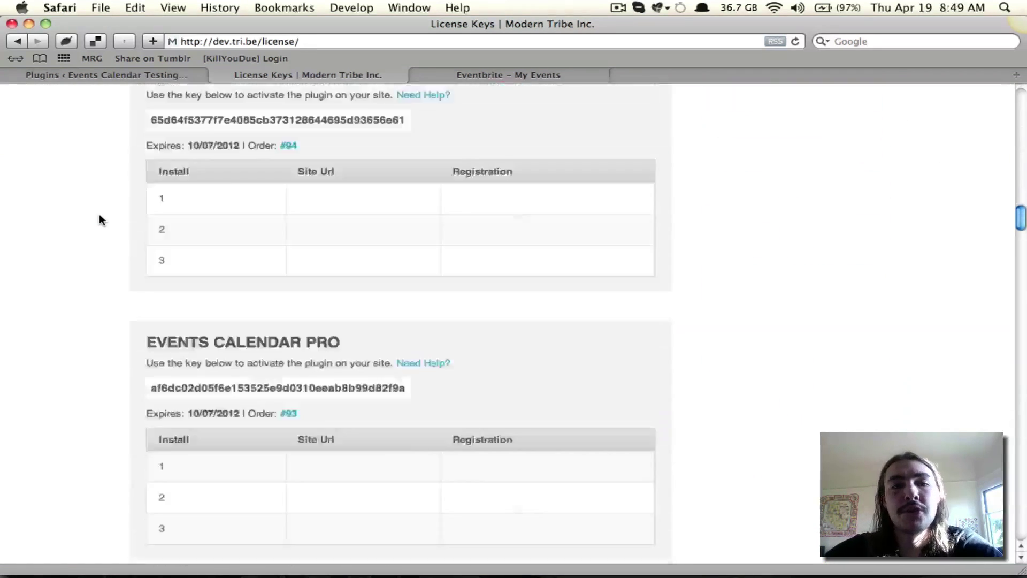
scroll(100, 216, up, 4)
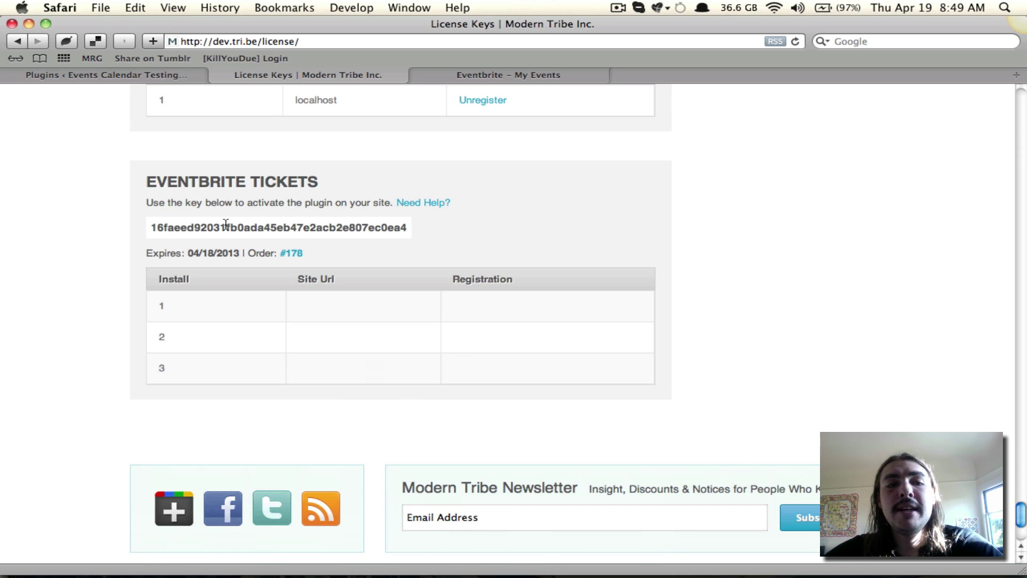
double_click(254, 229)
key(super+c)
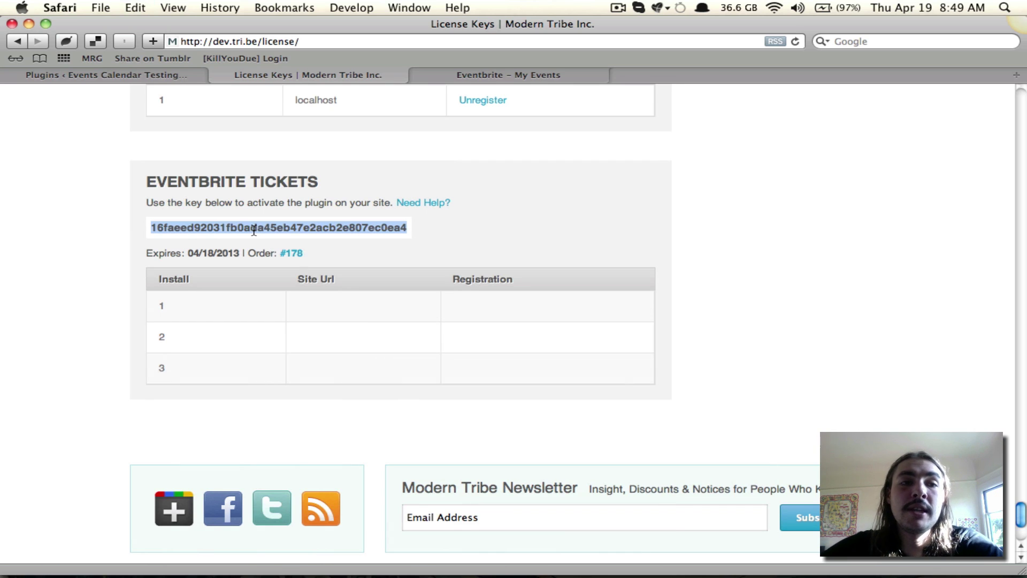
Step: Go to The Events Calendar's Licenses settings in WordPress
click(166, 73)
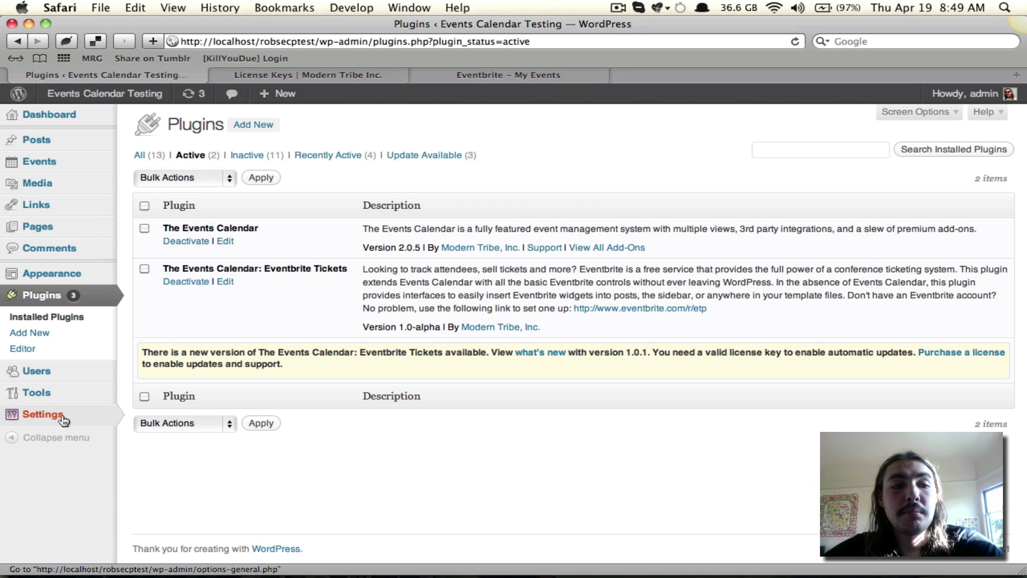
mouse_move(66, 419)
click(170, 505)
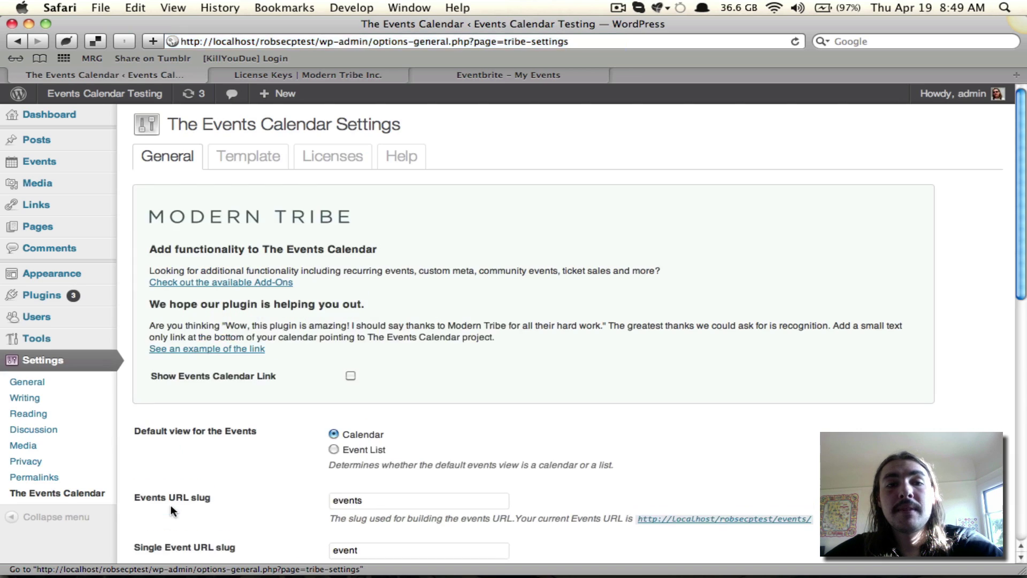
click(324, 154)
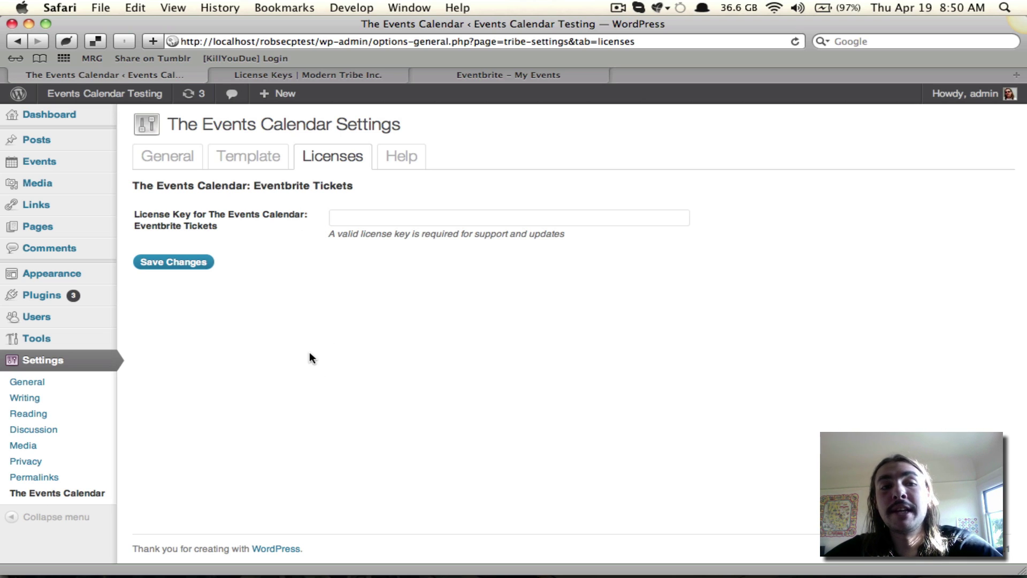
Step: Paste the Eventbrite Tickets license key into its field and save changes
click(374, 218)
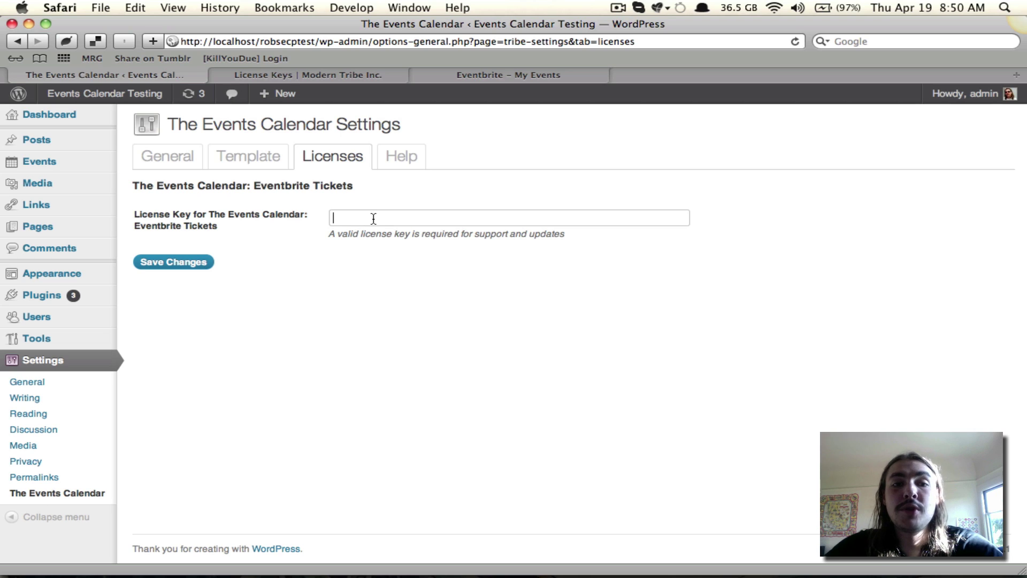
key(super+v)
key(super+l)
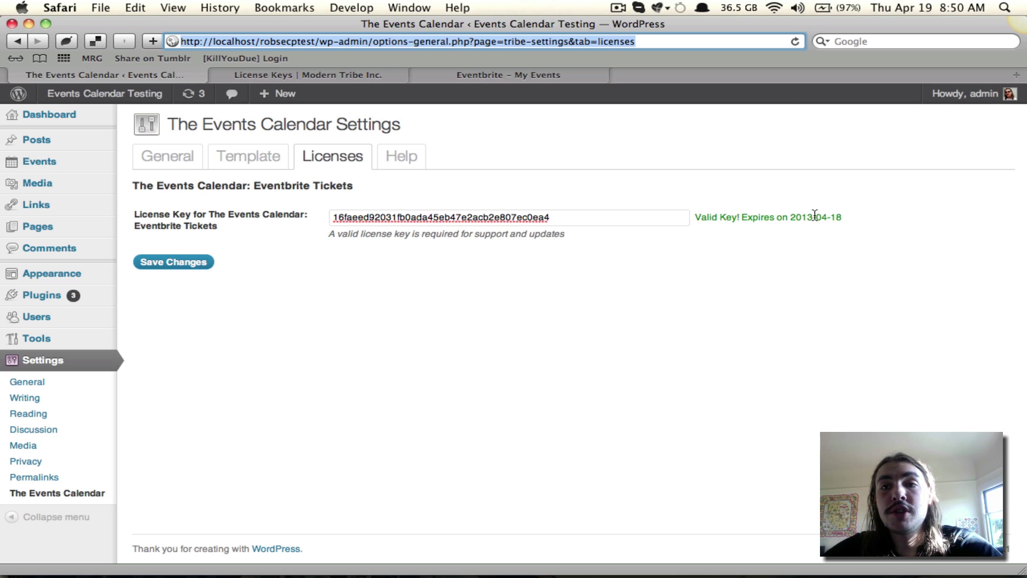
click(167, 265)
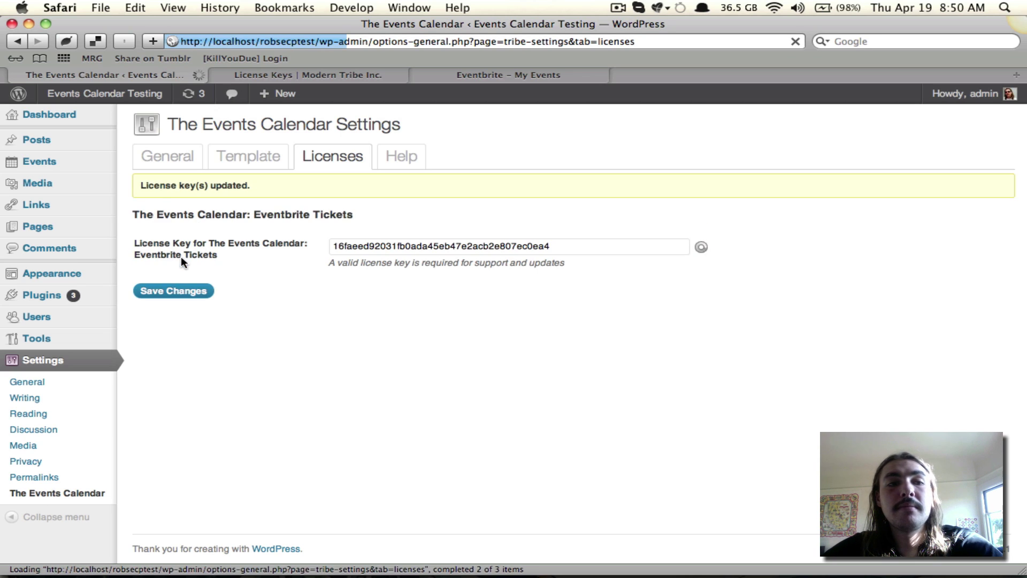
Step: Create a new event and scroll down to its Eventbrite Integration section
mouse_move(103, 165)
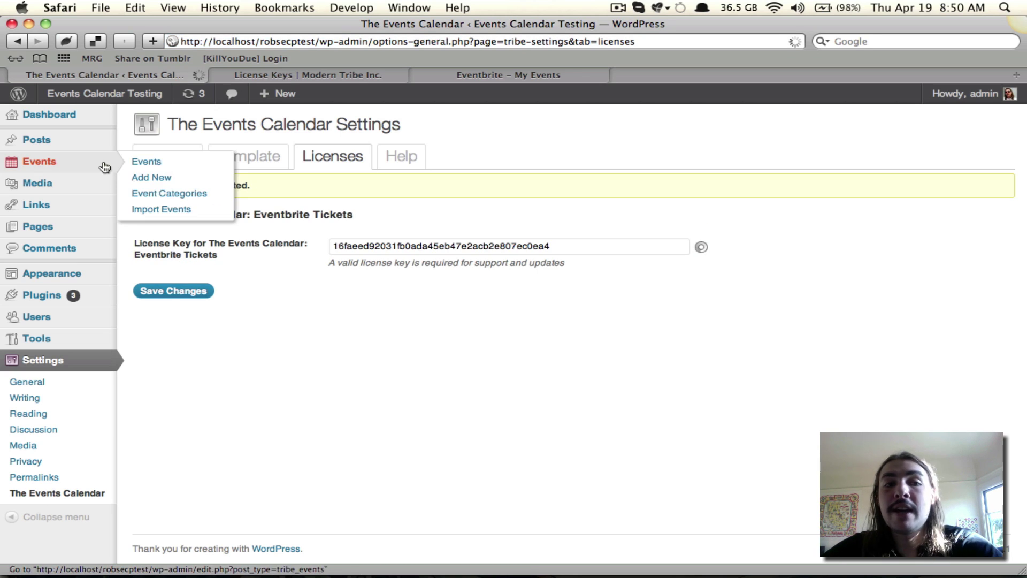
click(152, 178)
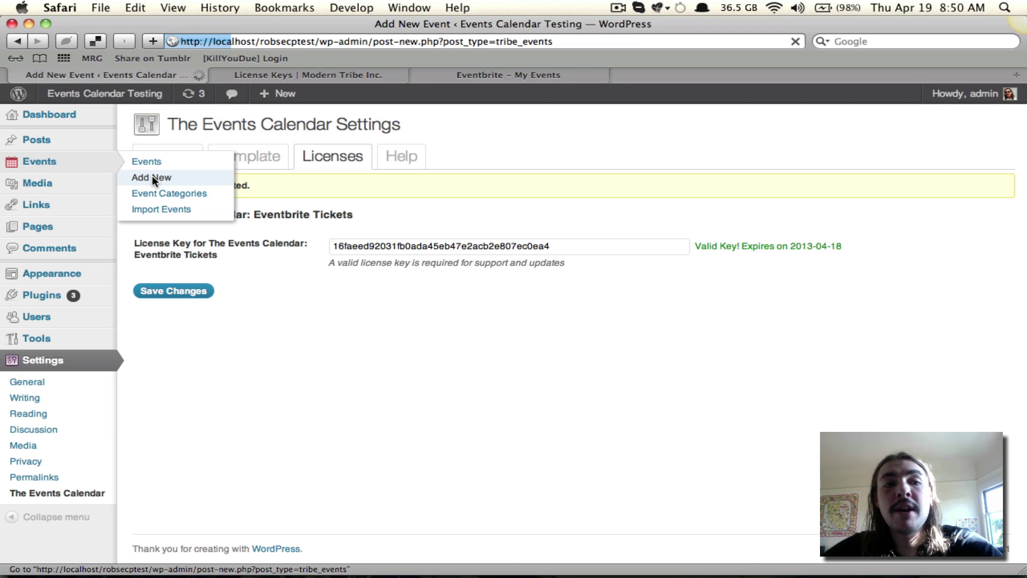
scroll(330, 122, down, 10)
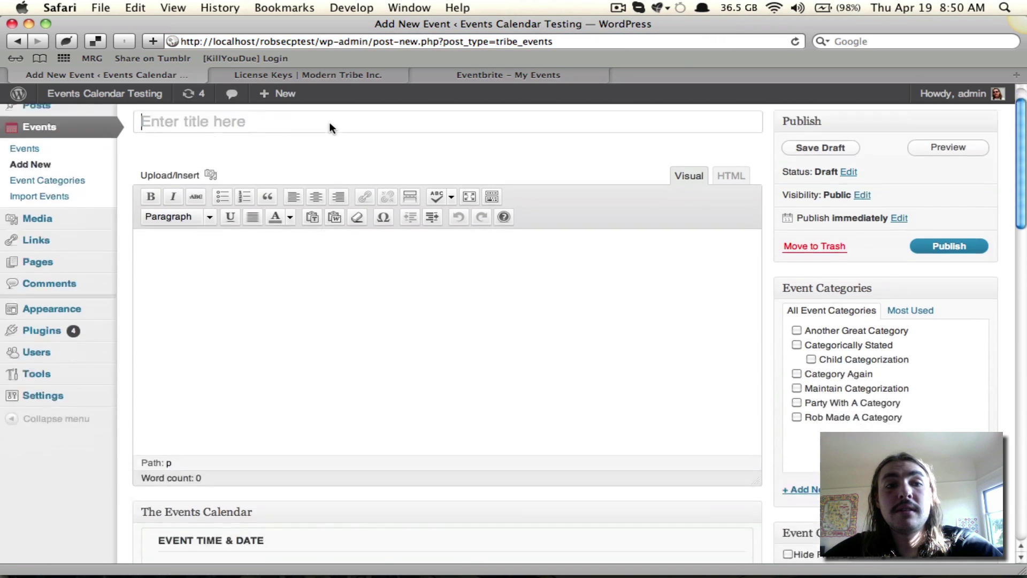
scroll(330, 125, down, 8)
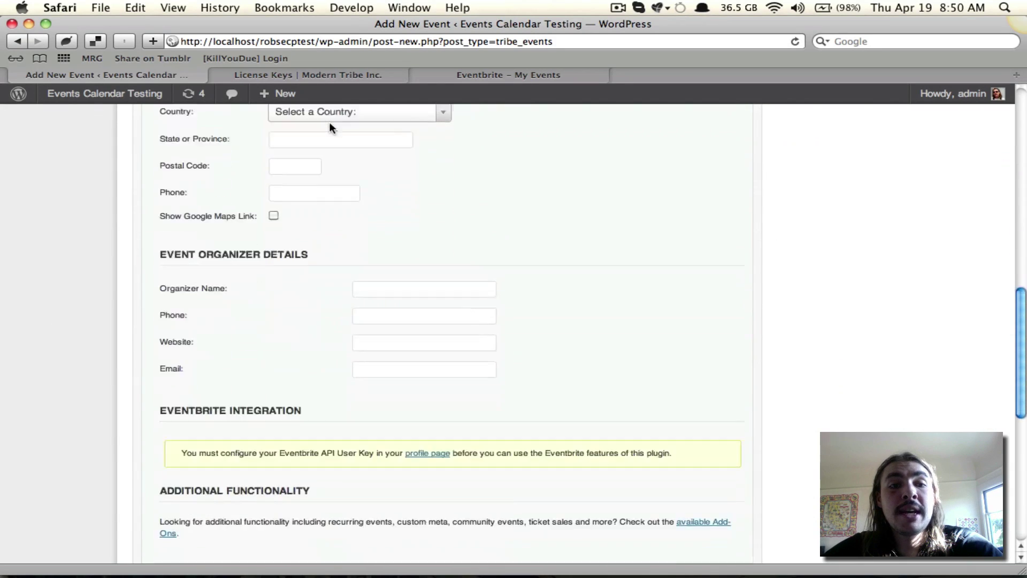
scroll(330, 127, down, 6)
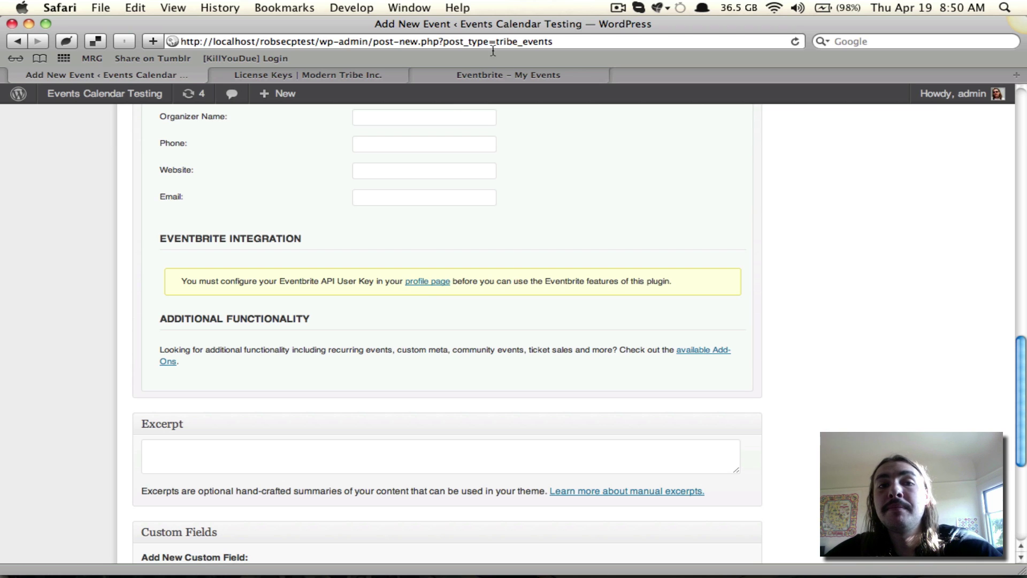
Step: In Eventbrite's Account settings, go to API User Key and select the key
click(487, 75)
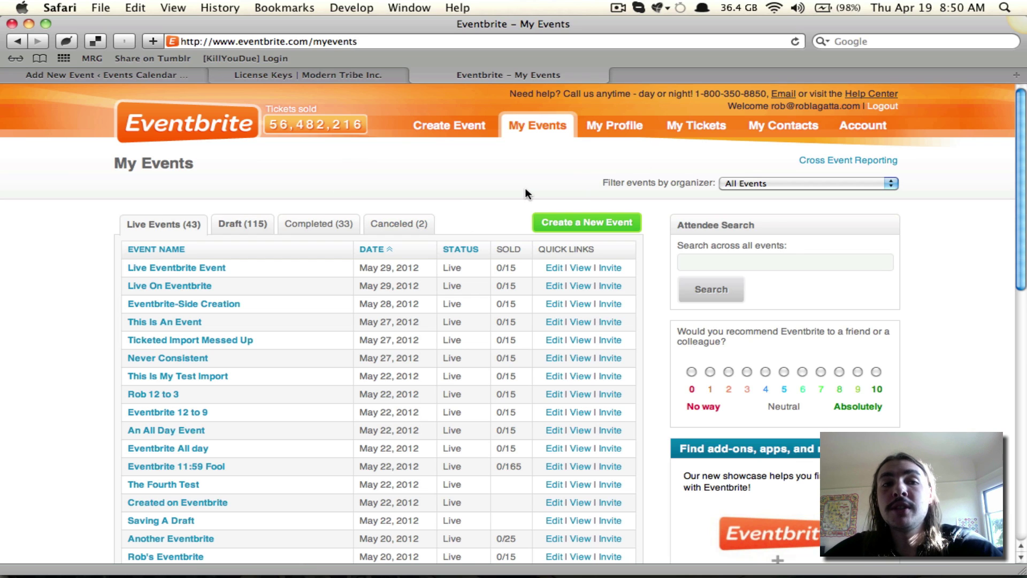
click(853, 127)
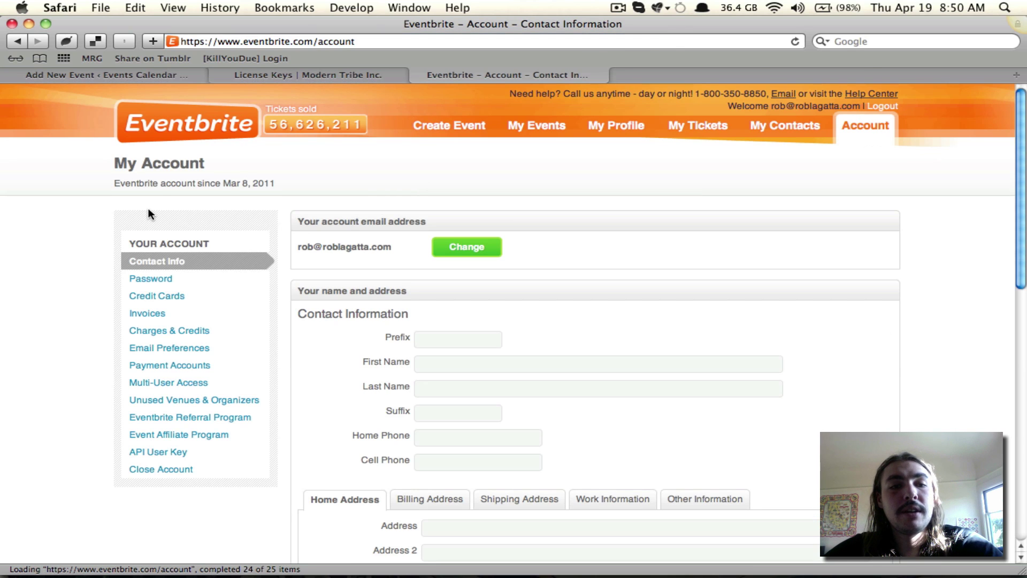
scroll(148, 208, down, 3)
click(168, 374)
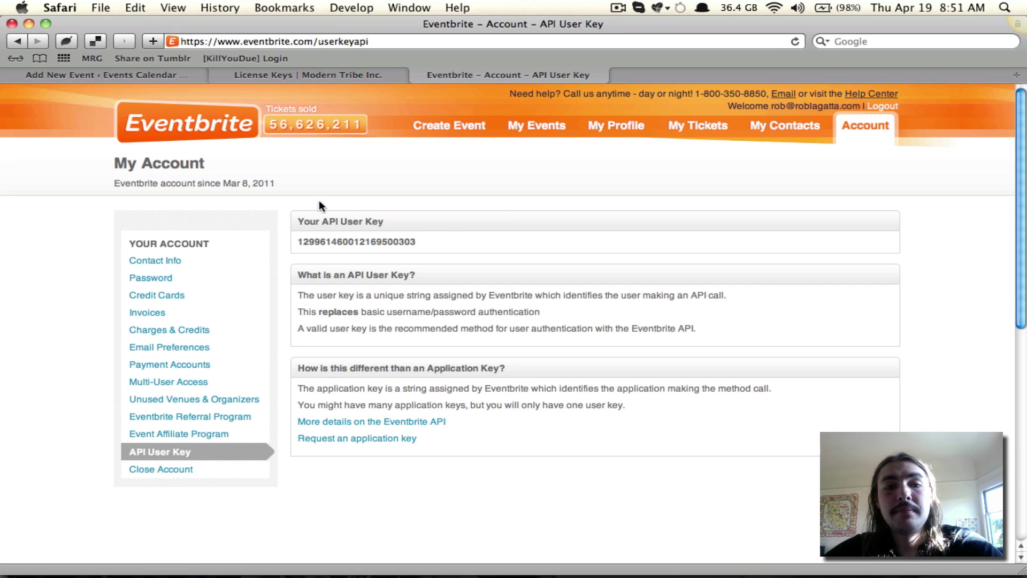
double_click(344, 241)
key(super+c)
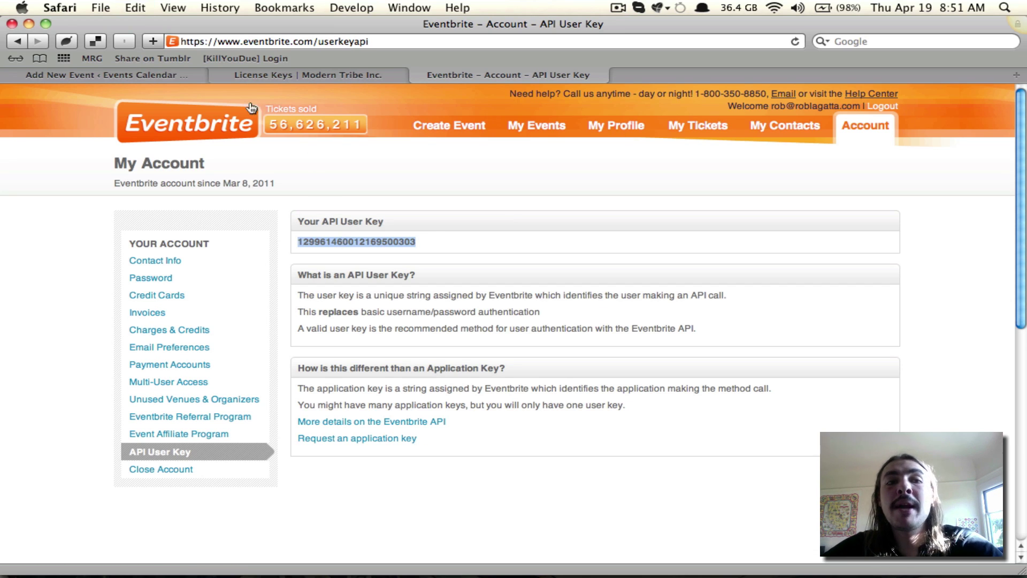
Step: Paste the key into Eventbrite API User Key on the profile page and update the profile
click(166, 74)
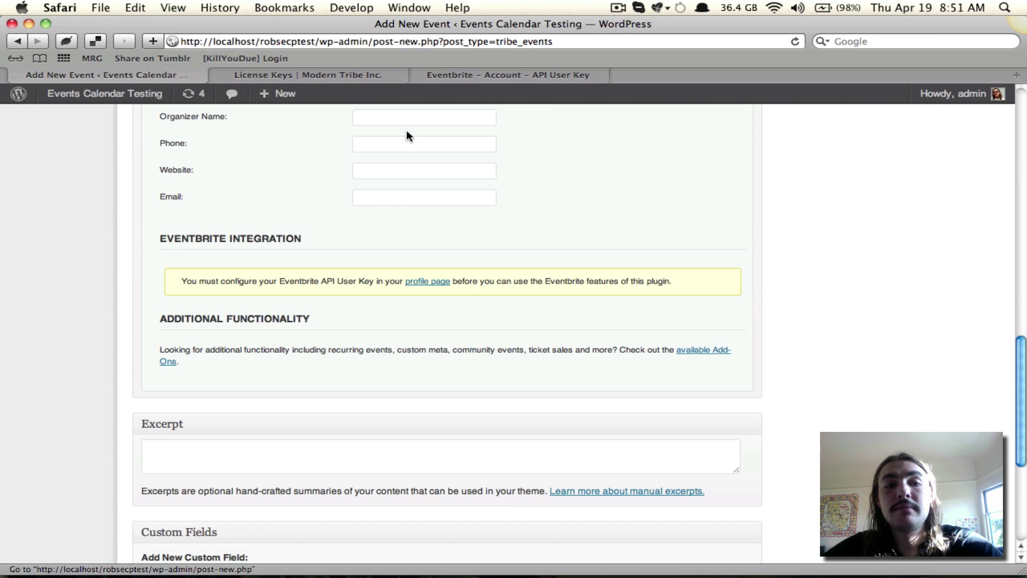
click(428, 282)
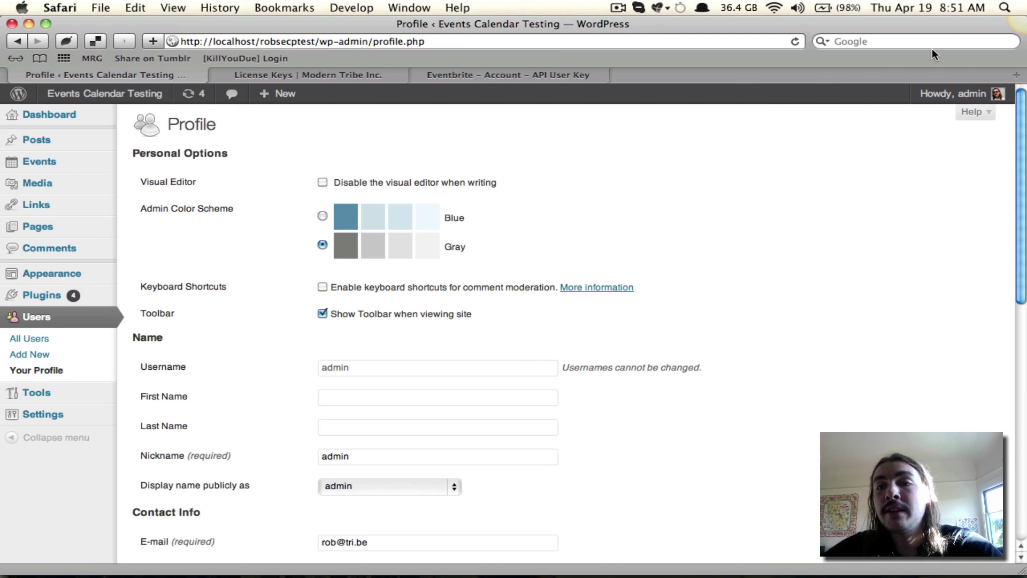
scroll(566, 193, down, 15)
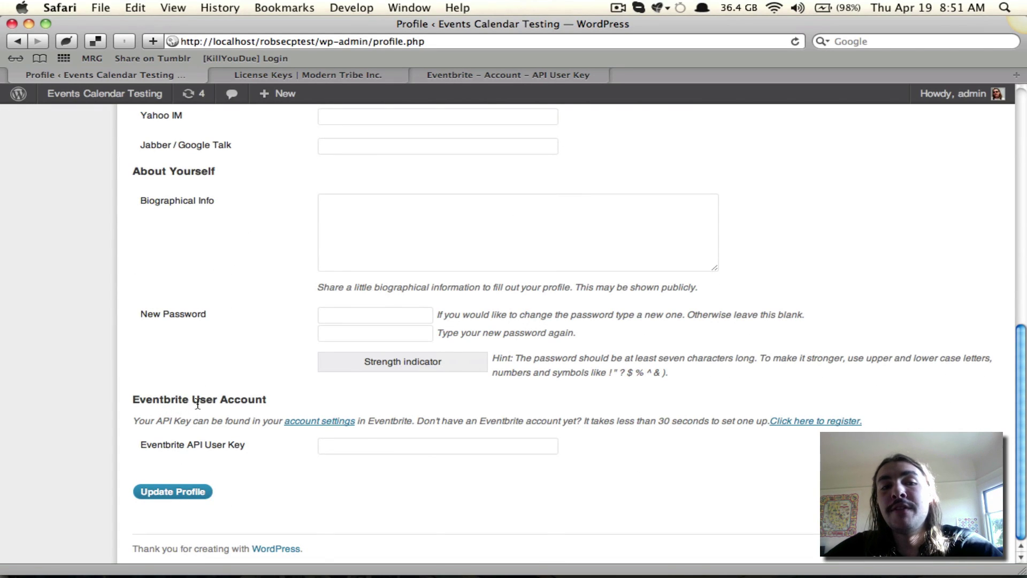
click(341, 444)
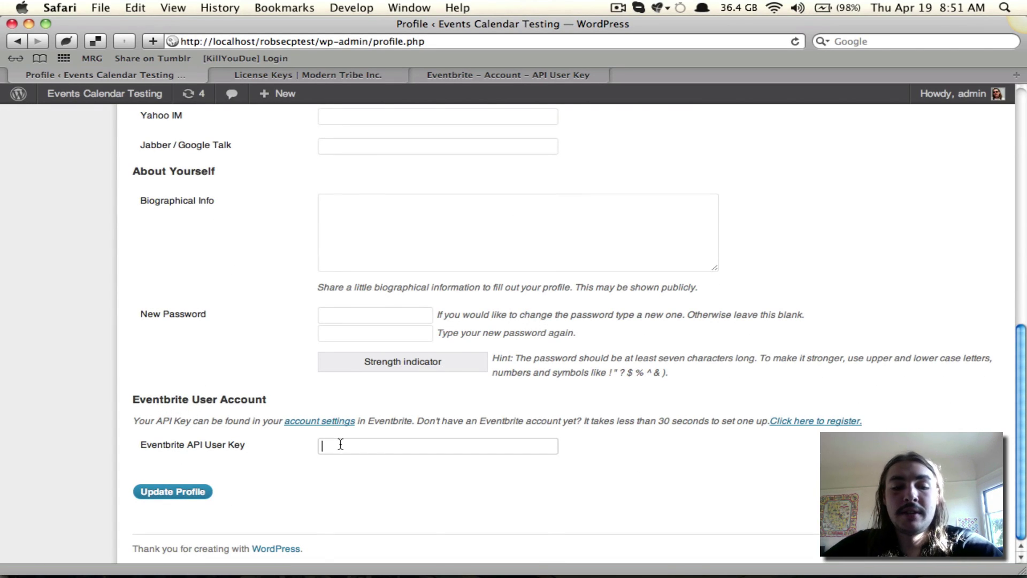
key(super+v)
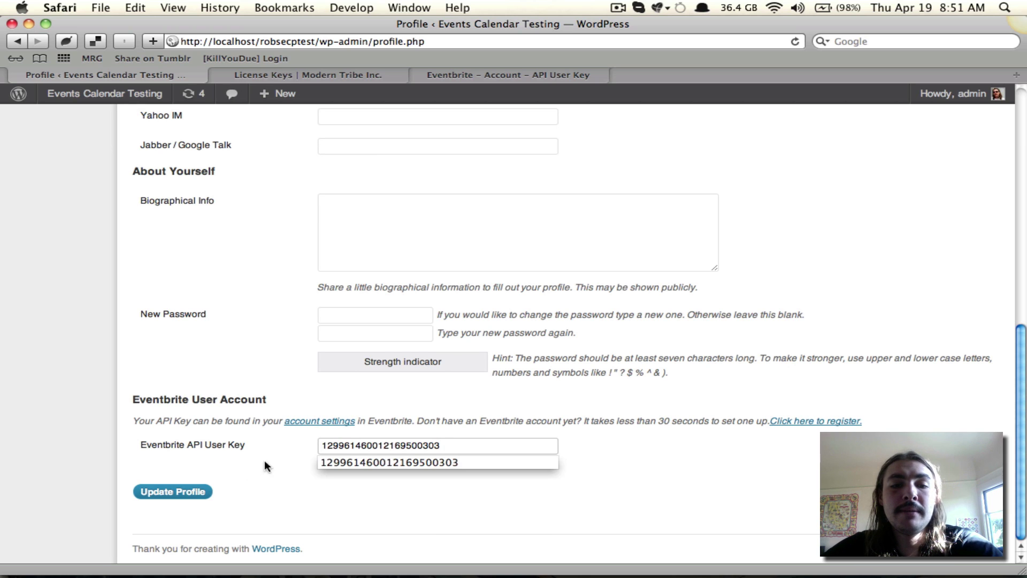
click(192, 488)
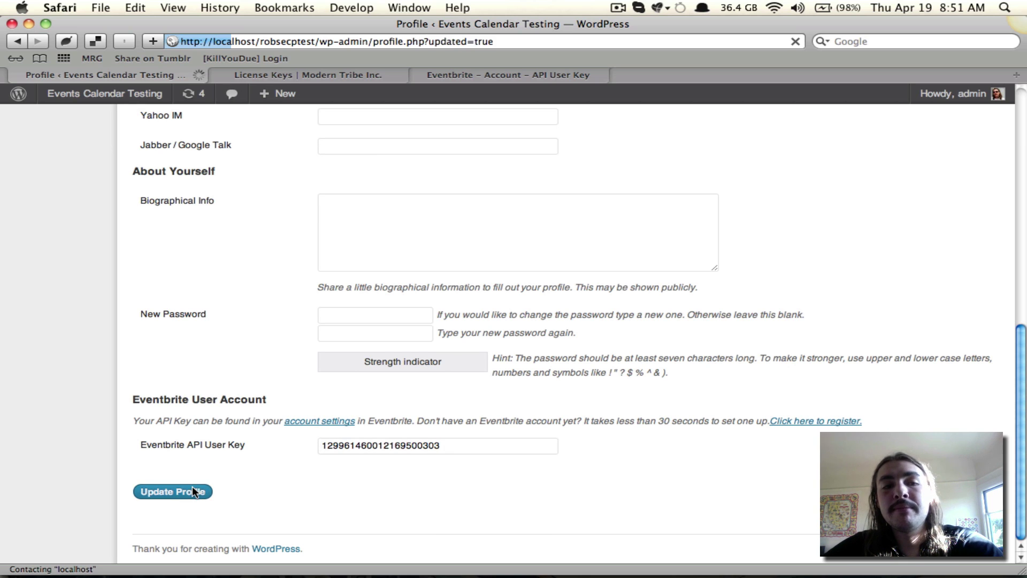
Step: Start another new event and set 'Register this event with eventbrite.com' to Yes
mouse_move(99, 164)
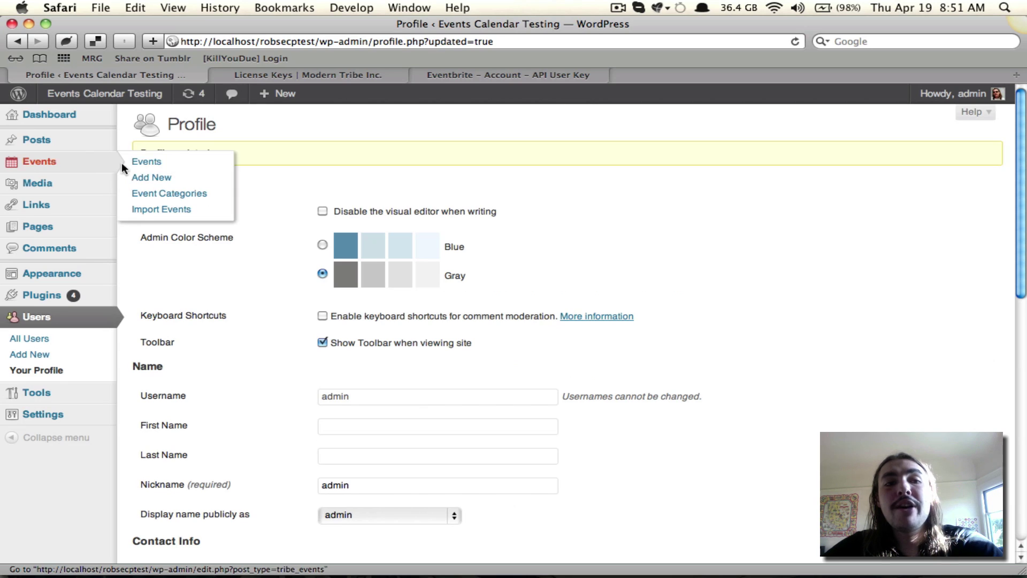
click(147, 177)
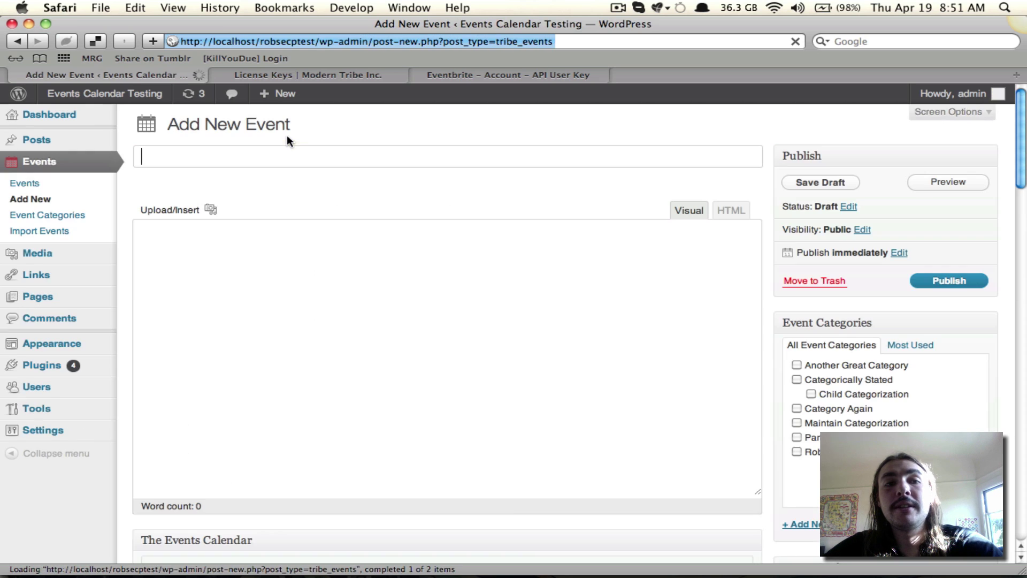
scroll(287, 136, down, 10)
scroll(286, 140, down, 10)
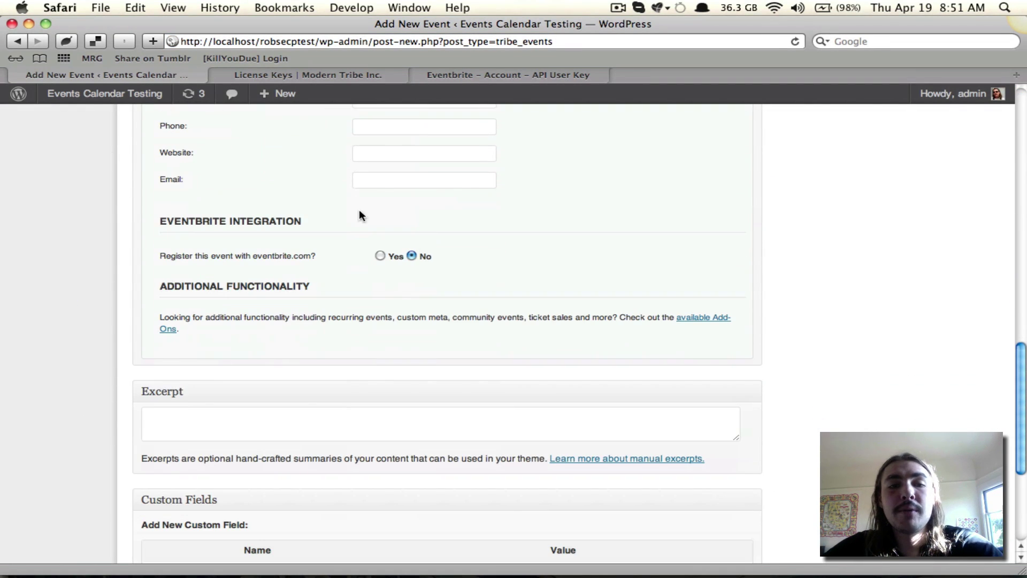
click(380, 256)
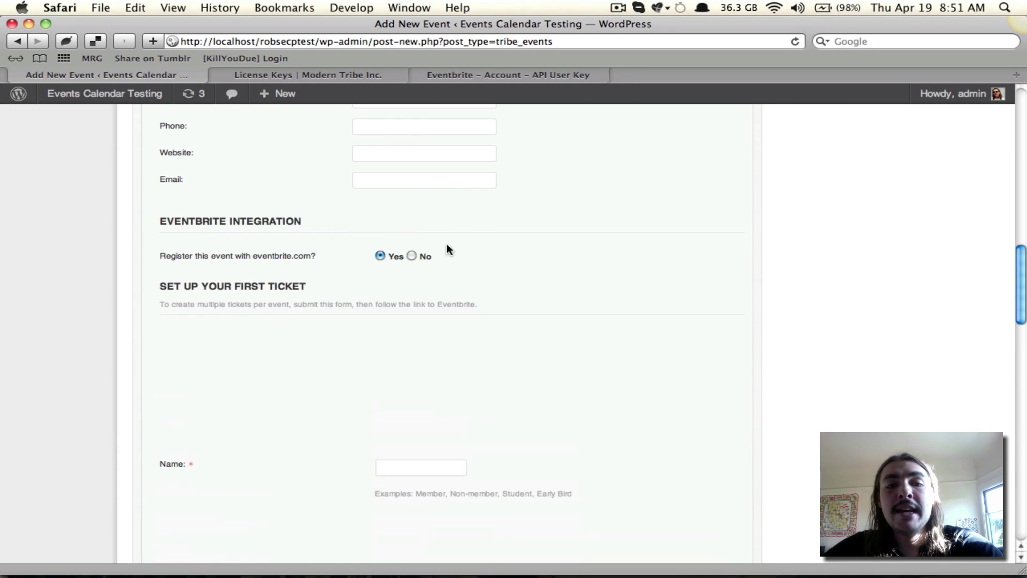